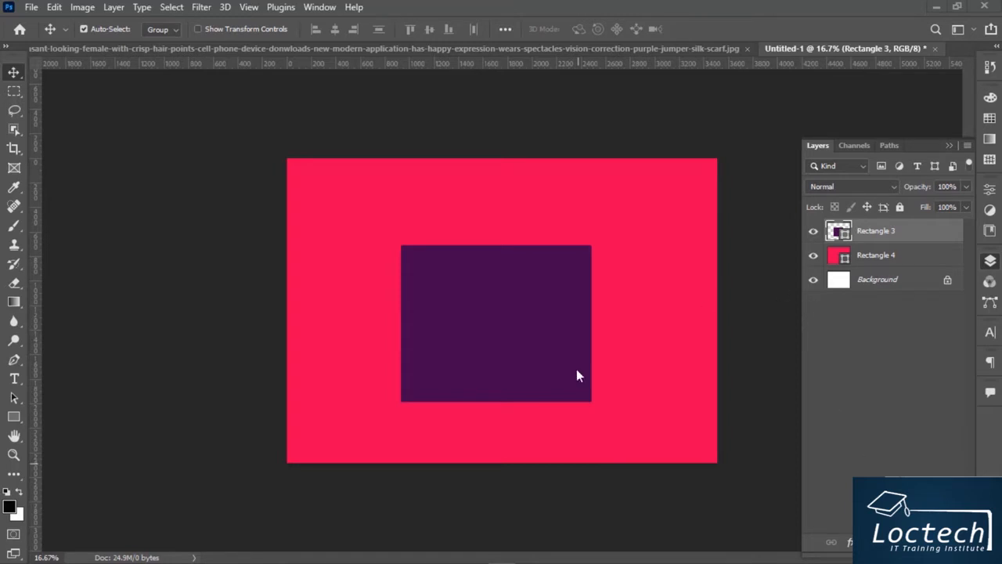
Step: Move the purple rectangle toward the canvas's lower left and scale the pink rectangle to under half size near the right edge
left_click_drag(560, 345, 500, 362)
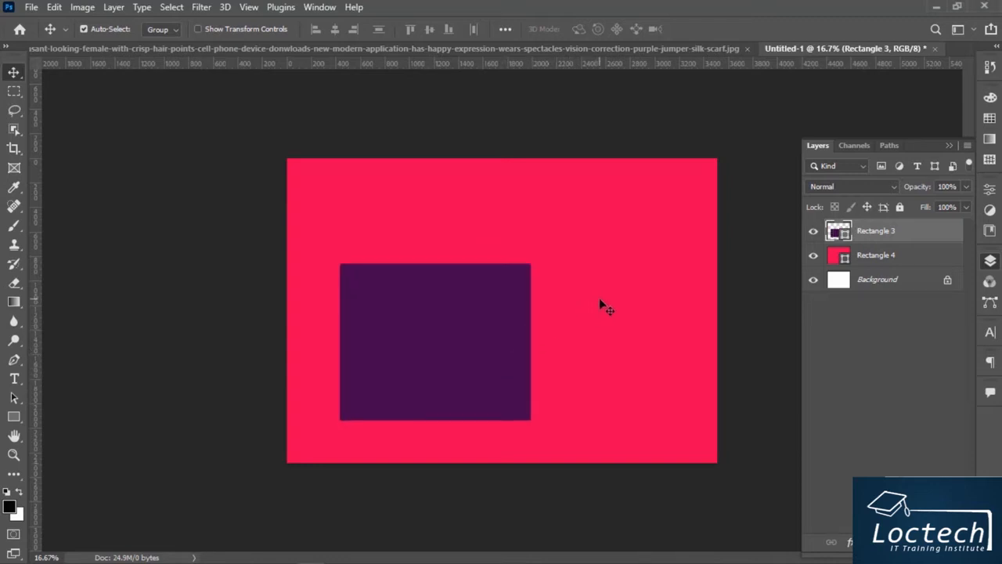
left_click(625, 296)
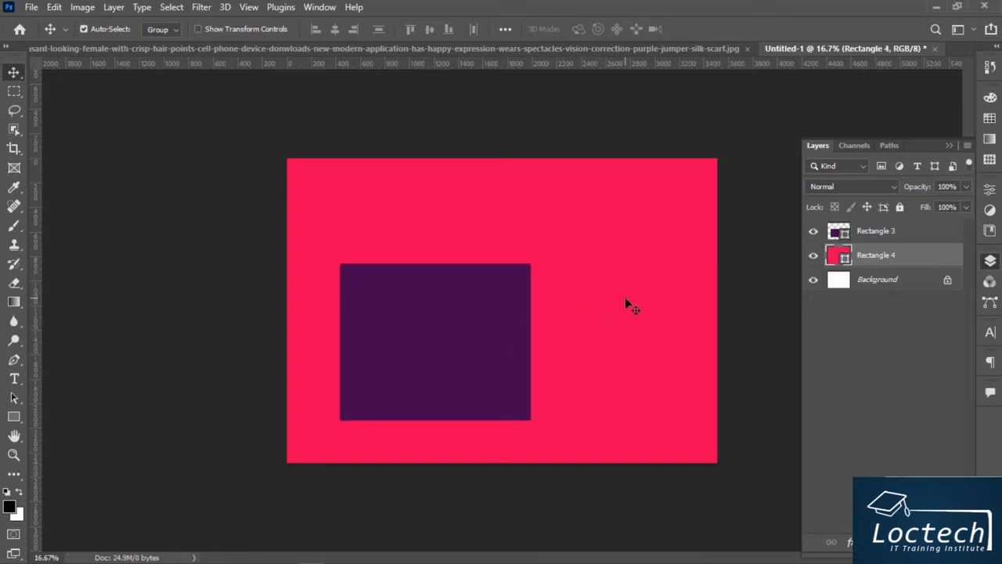
key("ctrl")
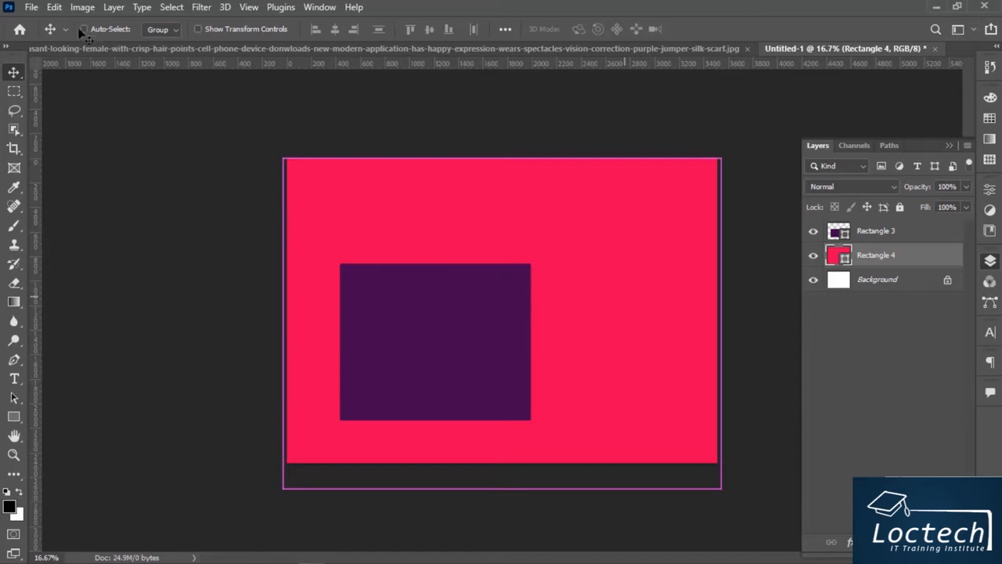
key("ctrl+t")
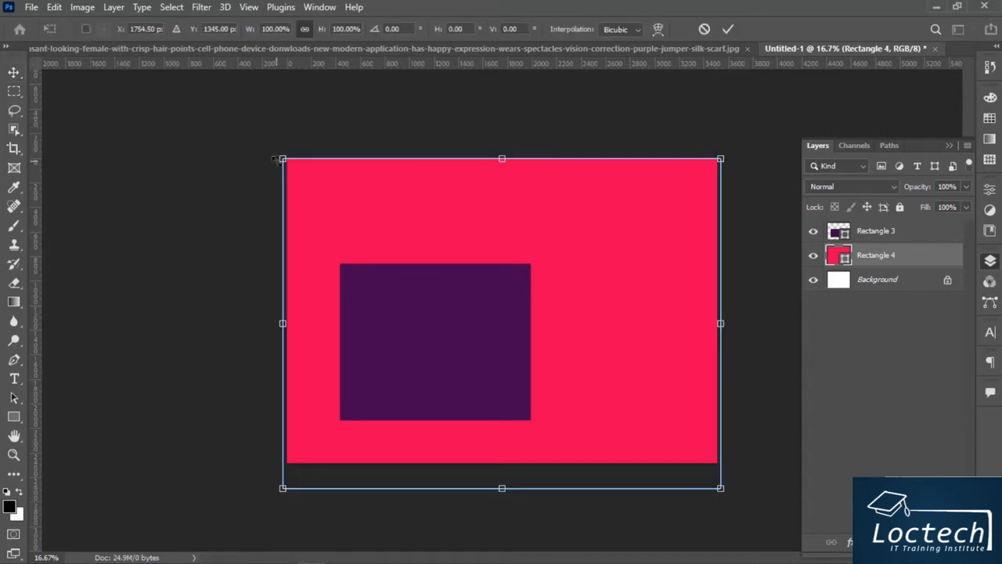
left_click_drag(282, 158, 577, 279)
key("Return")
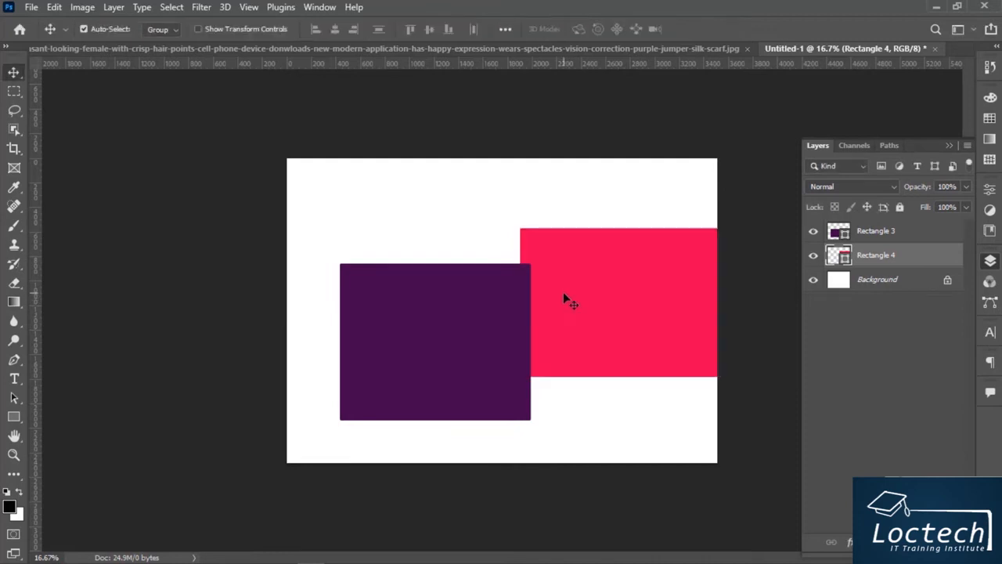
Step: Arrange the purple and pink rectangles side by side across the canvas, with a gap between them
left_click_drag(435, 342, 395, 317)
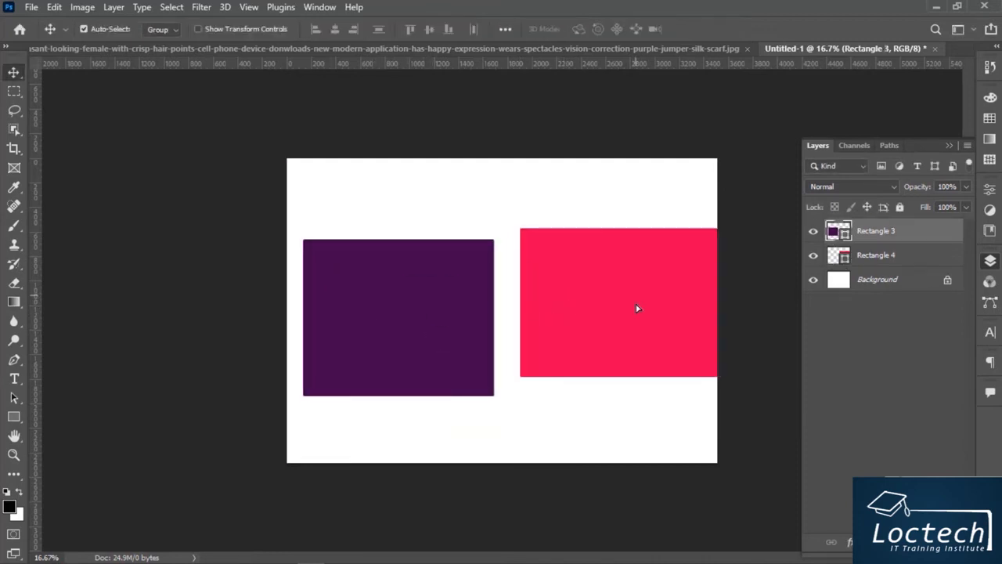
left_click_drag(637, 306, 627, 321)
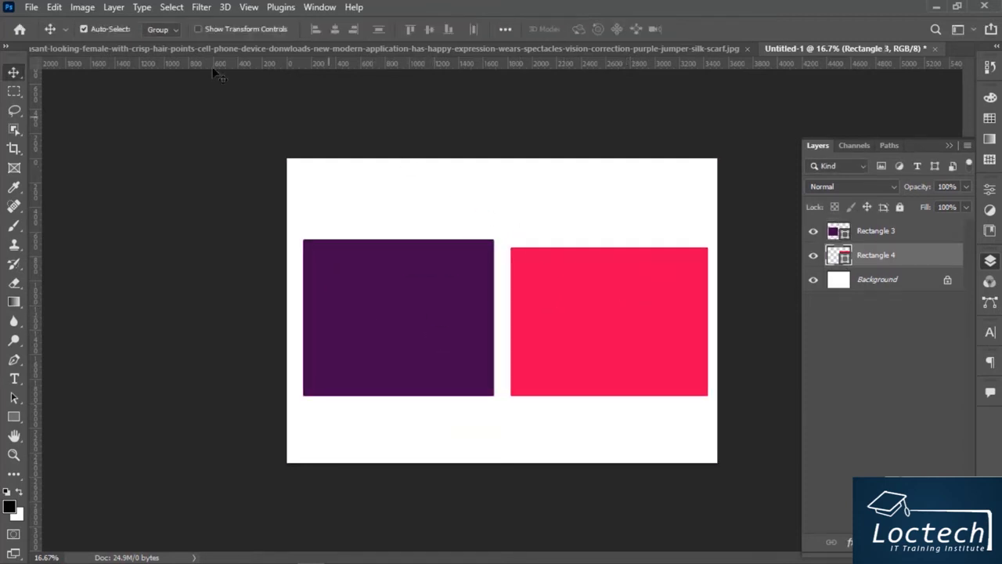
Step: Hide and reshow the Rectangle 3 and Rectangle 4 layers in turn, and nudge the pink rectangle up toward the purple one
left_click(423, 260)
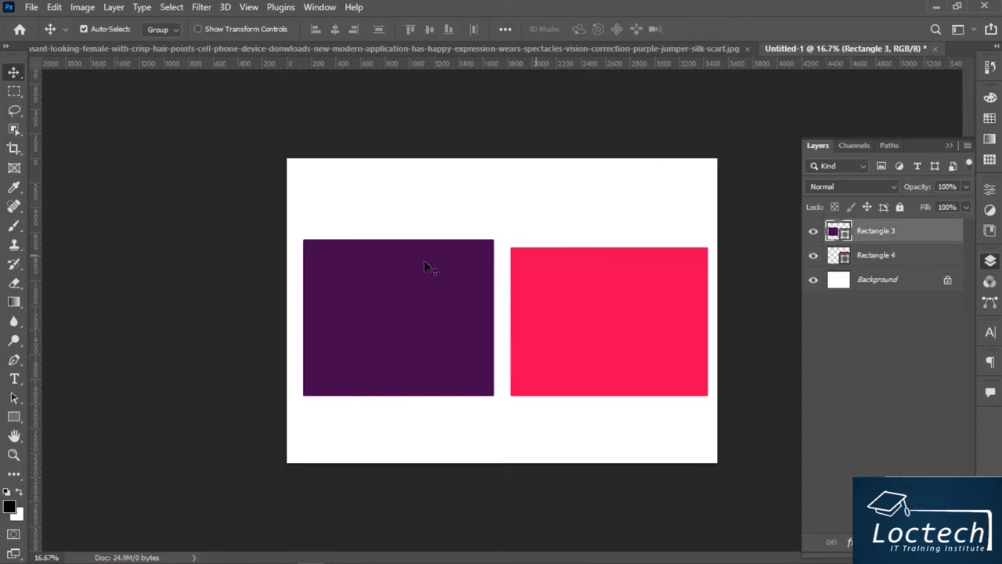
left_click(813, 232)
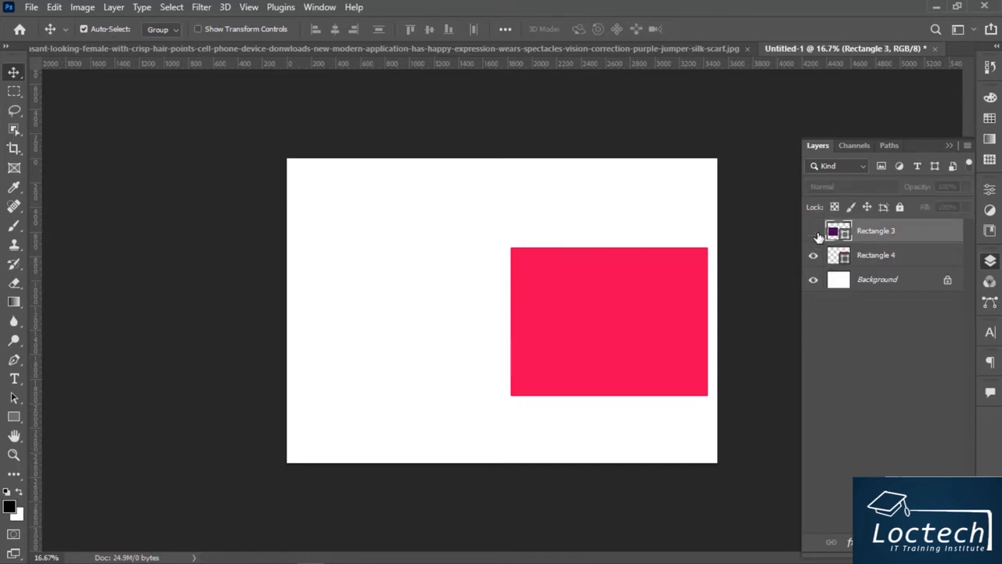
left_click(813, 232)
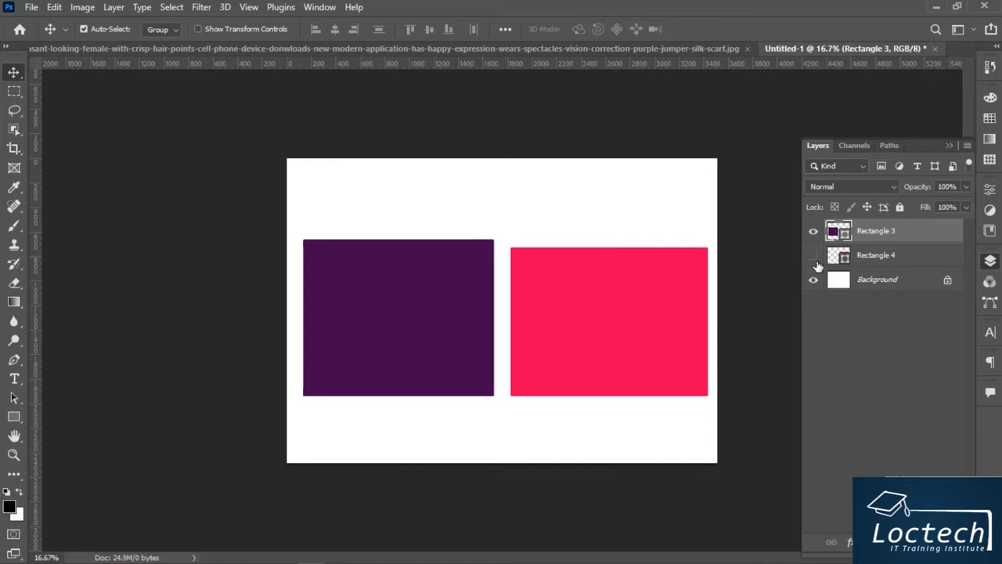
left_click(814, 258)
left_click(813, 258)
left_click_drag(623, 284, 617, 275)
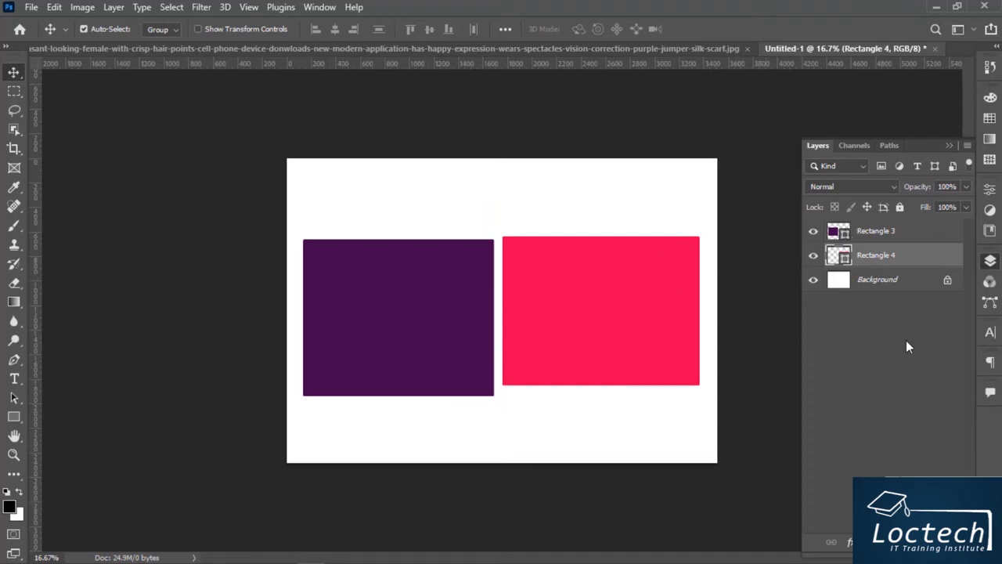
Step: Delete the purple Rectangle 3 layer and undo the deletion
left_click(869, 235)
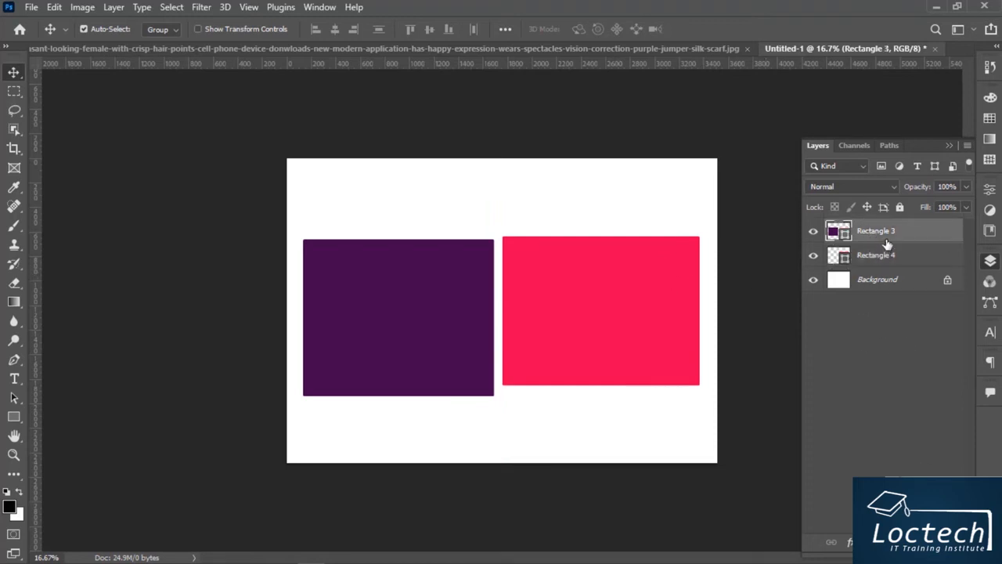
right_click(886, 239)
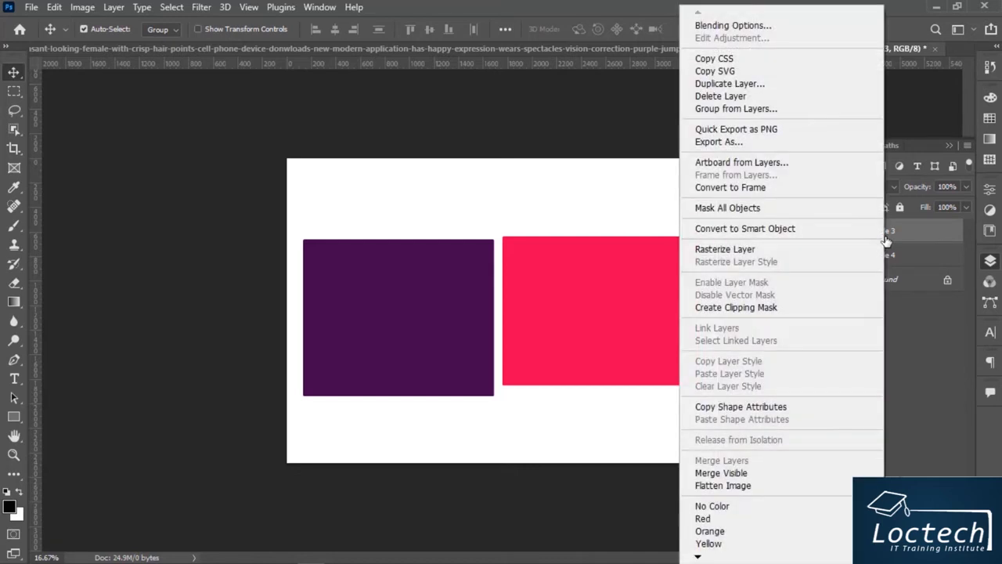
left_click(722, 97)
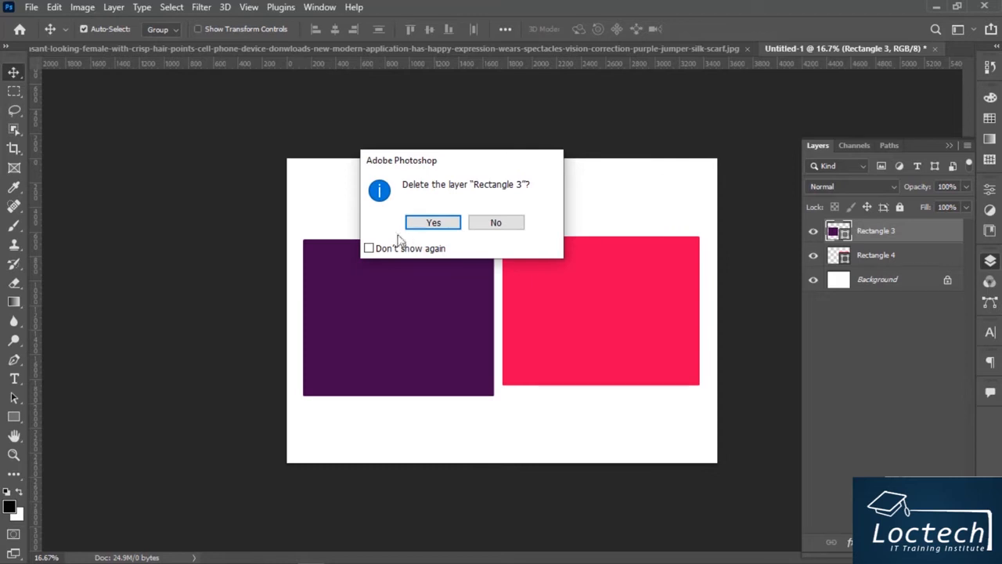
left_click(413, 226)
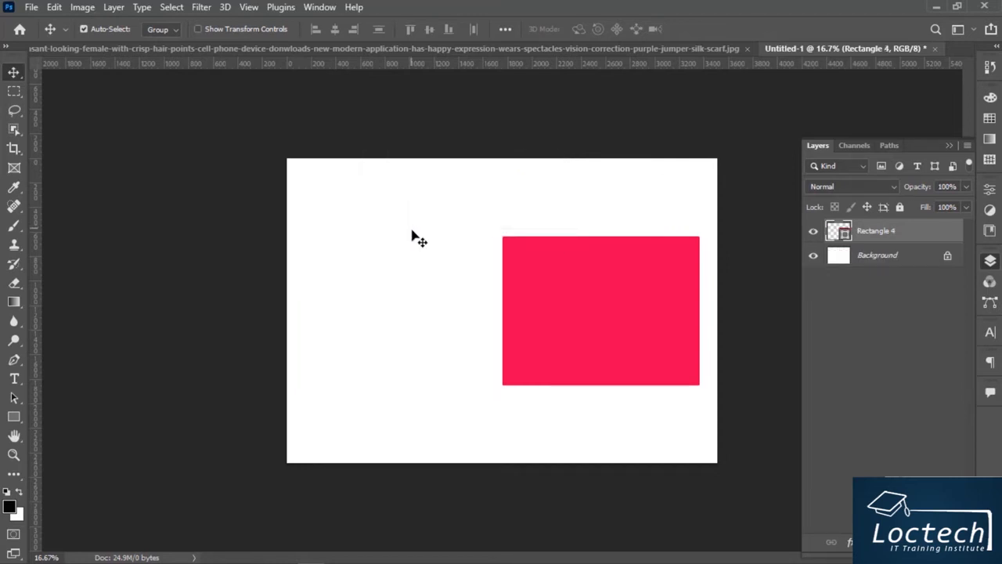
key("ctrl+z")
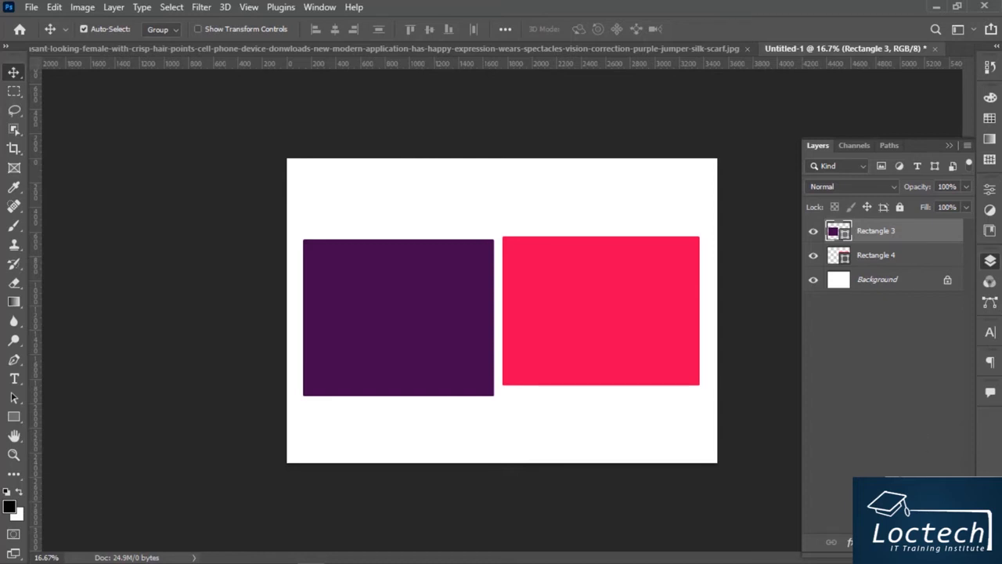
Step: Delete the Rectangle 3 layer two more times, undoing the deletion after each one
left_click(945, 542)
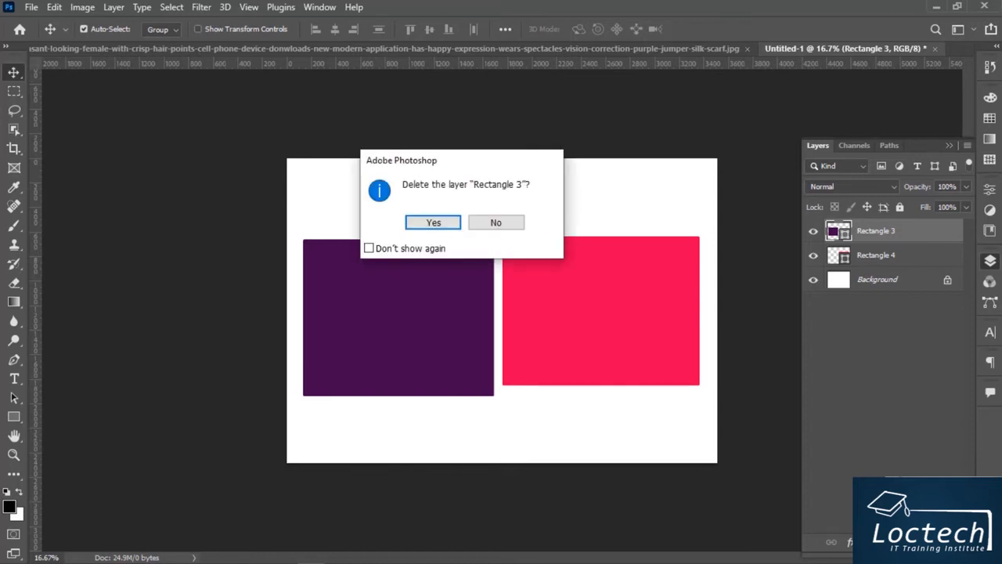
left_click(448, 224)
key("ctrl+z")
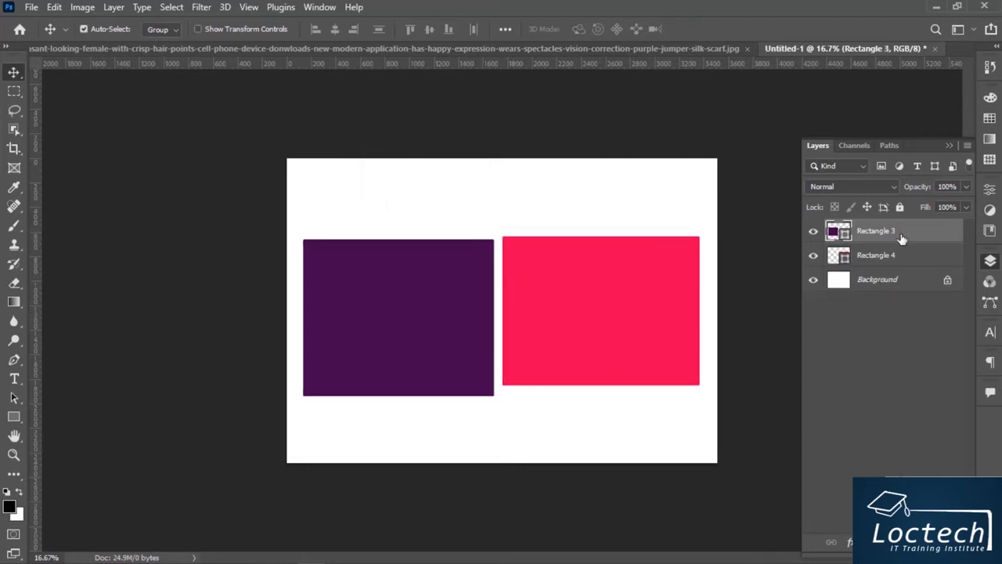
key("Delete")
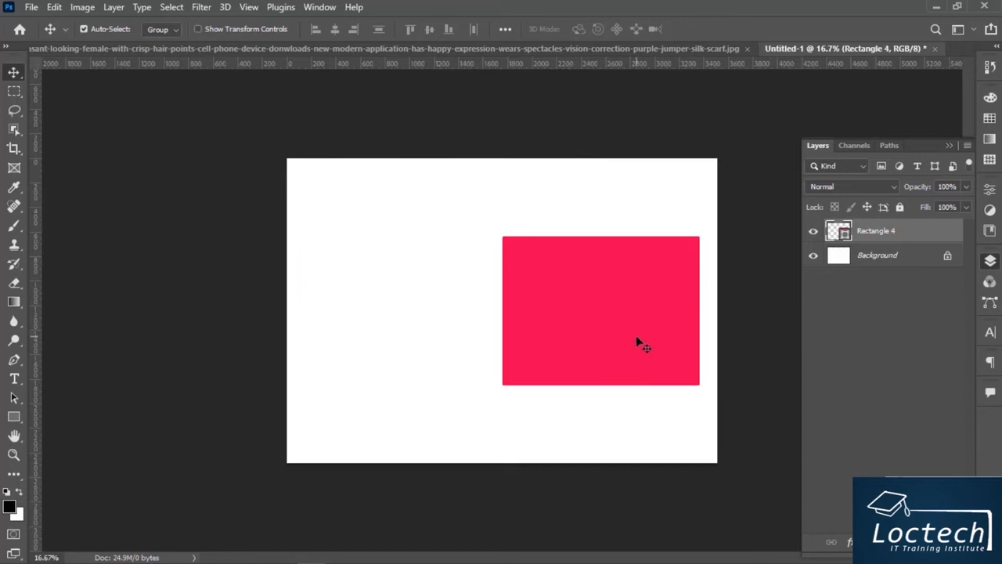
key("ctrl+z")
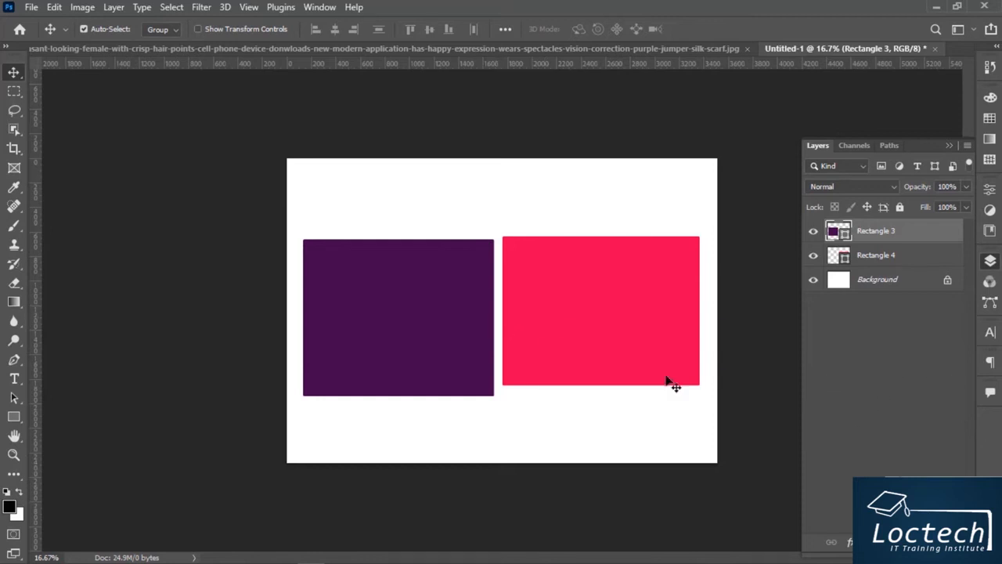
Step: Hide the pink Rectangle 4 layer and nudge the purple rectangle slightly
left_click(815, 258)
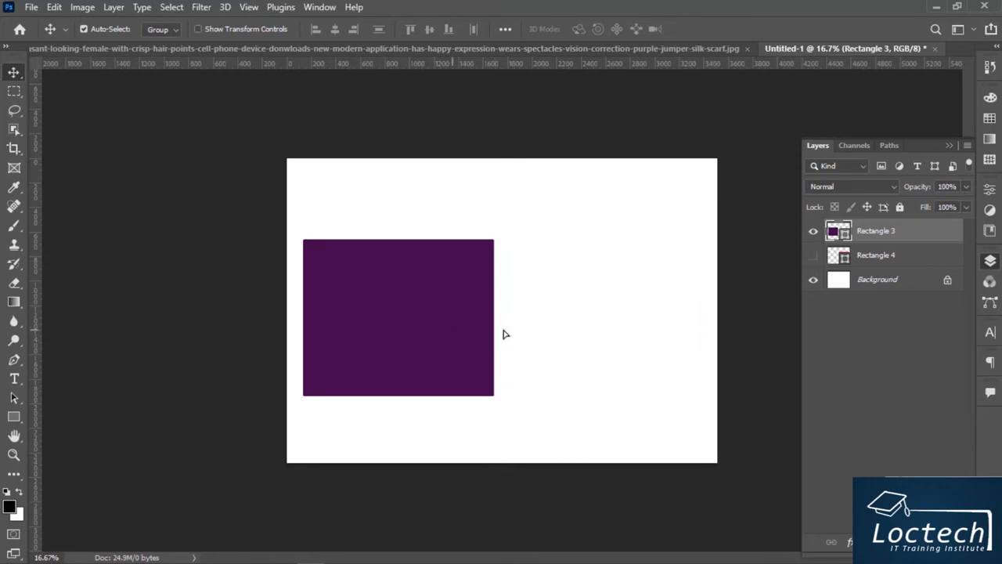
mouse_move(458, 332)
left_mouse_down()
mouse_move(474, 352)
mouse_move(449, 334)
mouse_move(458, 335)
left_mouse_up()
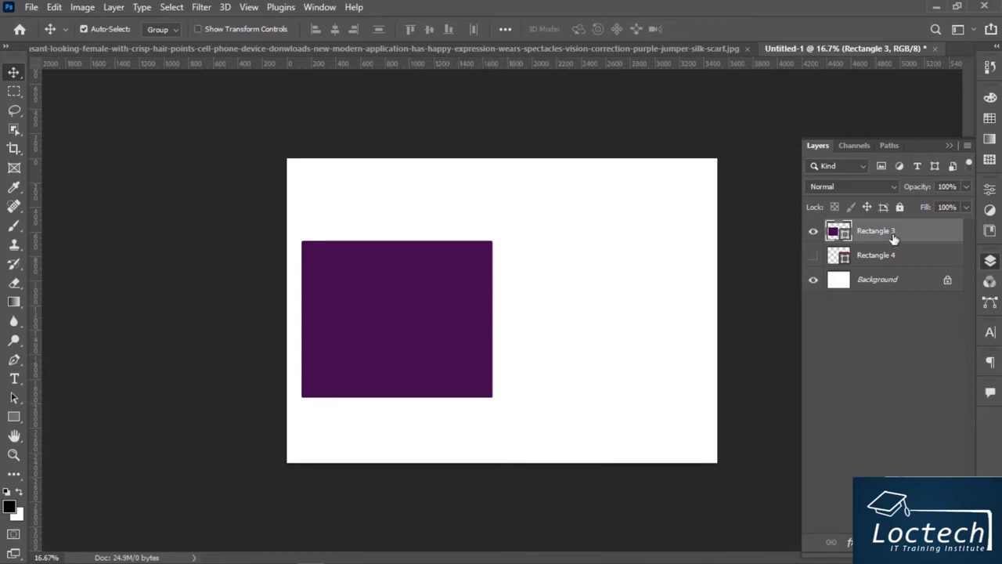
Step: Duplicate the Rectangle 3 layer within the layer stack with its copy beside the original, and delete that copy
left_click_drag(894, 233, 893, 544)
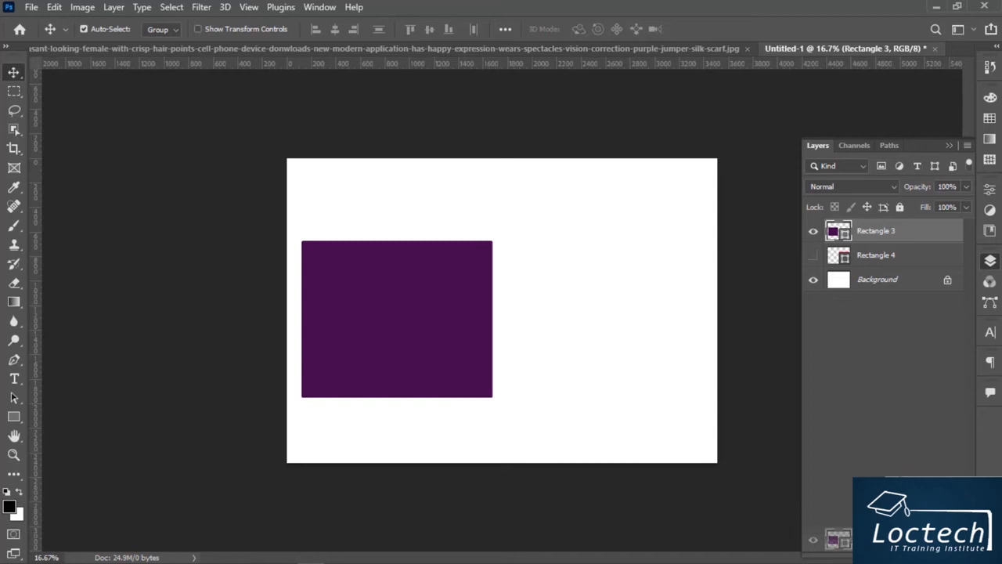
left_click_drag(893, 544, 921, 542)
left_click_drag(456, 337, 640, 335)
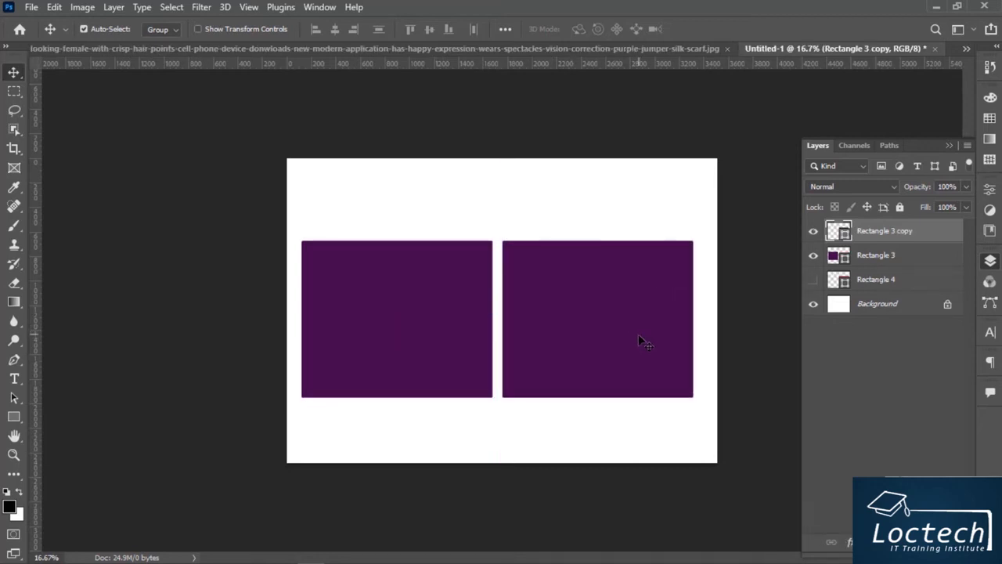
key("Delete")
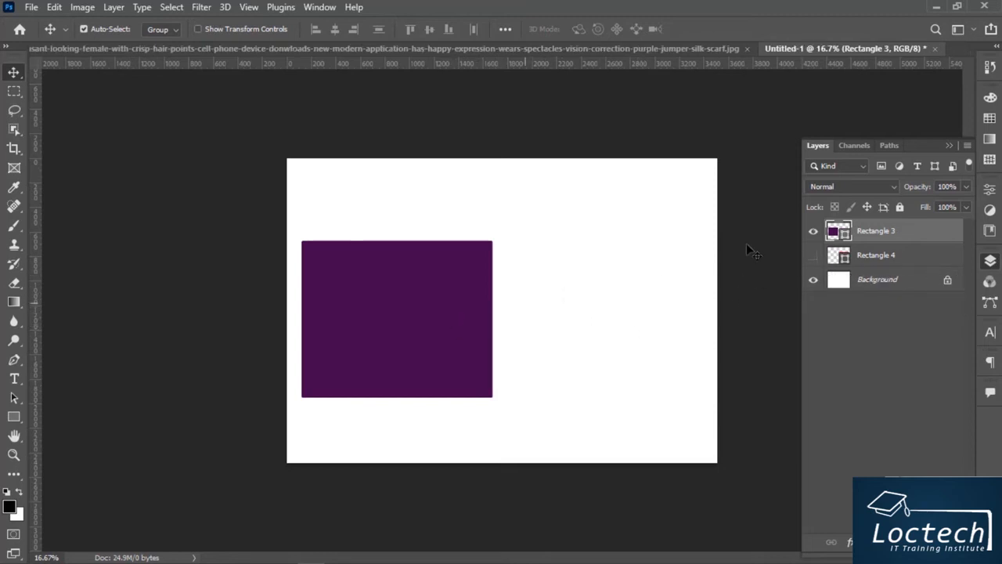
Step: Duplicate Rectangle 3 as "Rectangle 3 copy" in Untitled-1, set beside the original, and delete that copy
right_click(904, 233)
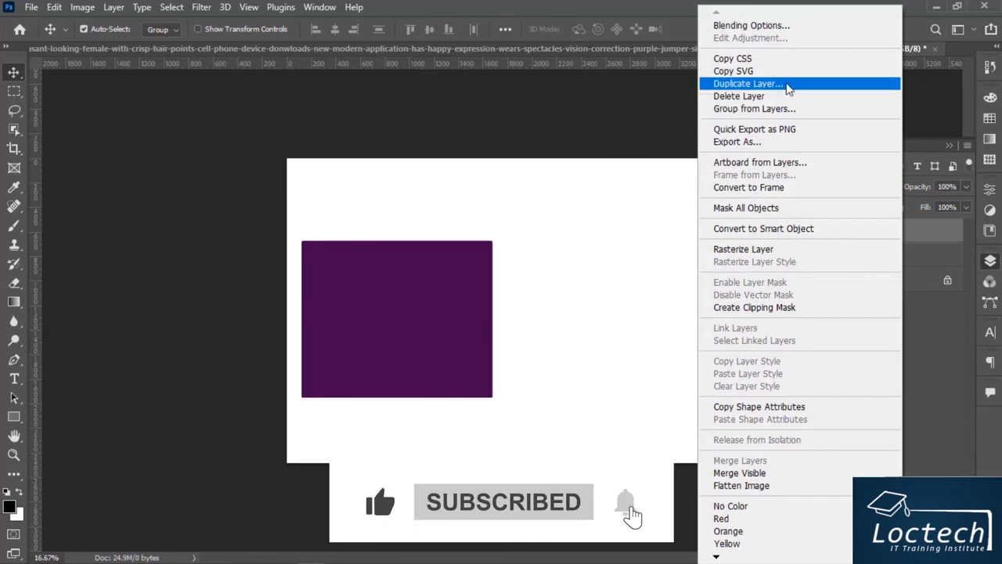
left_click(787, 87)
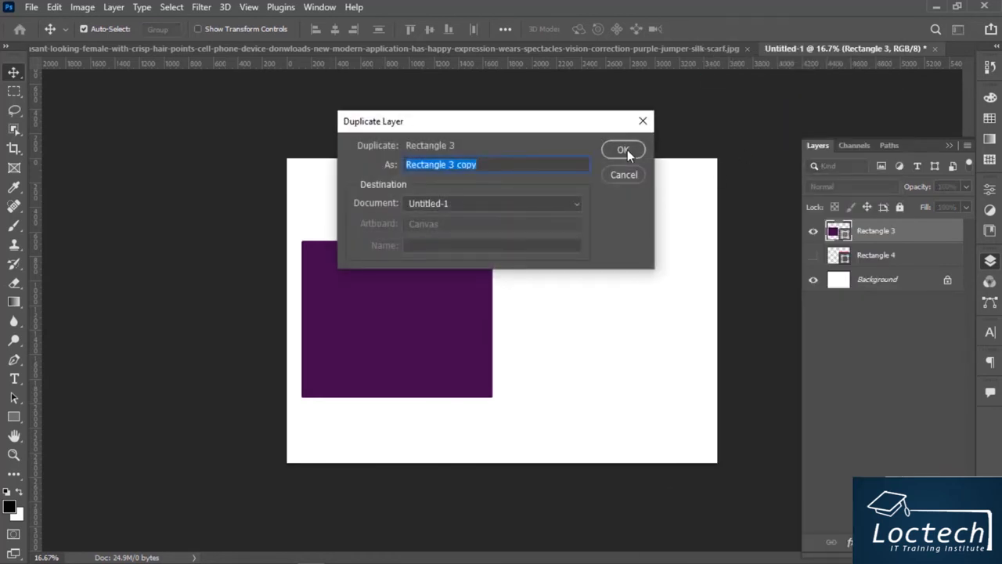
left_click(624, 148)
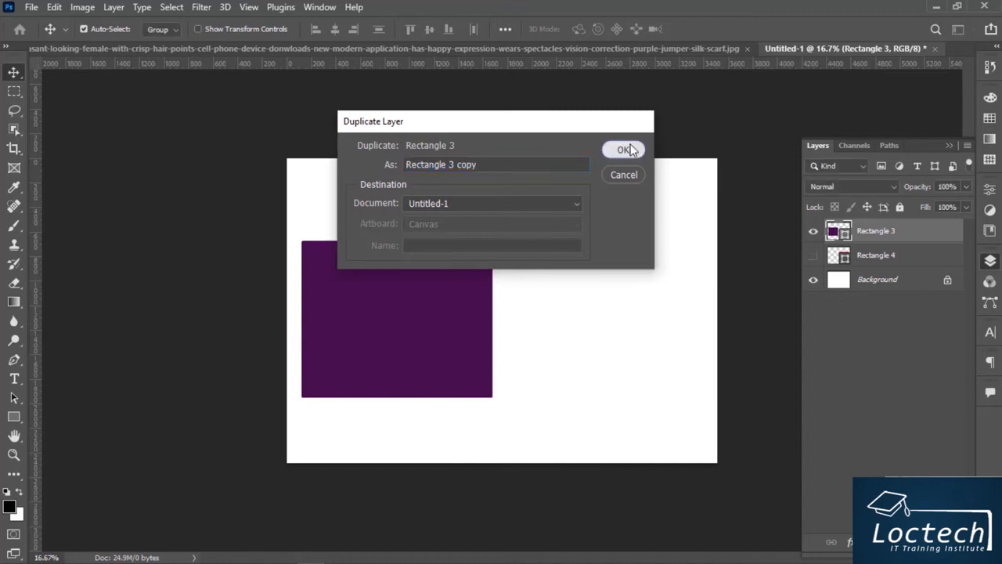
left_click_drag(457, 311, 656, 317)
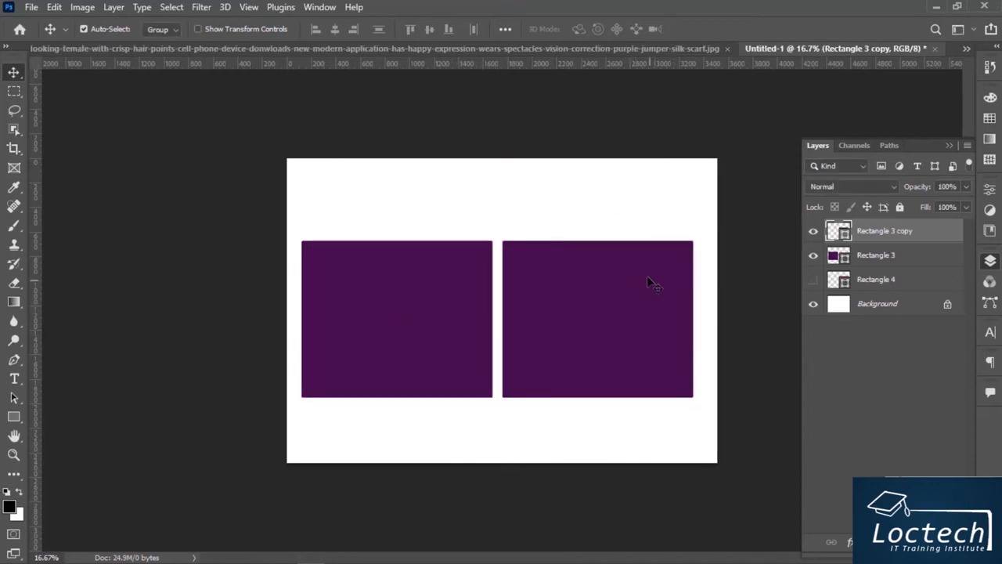
key("Delete")
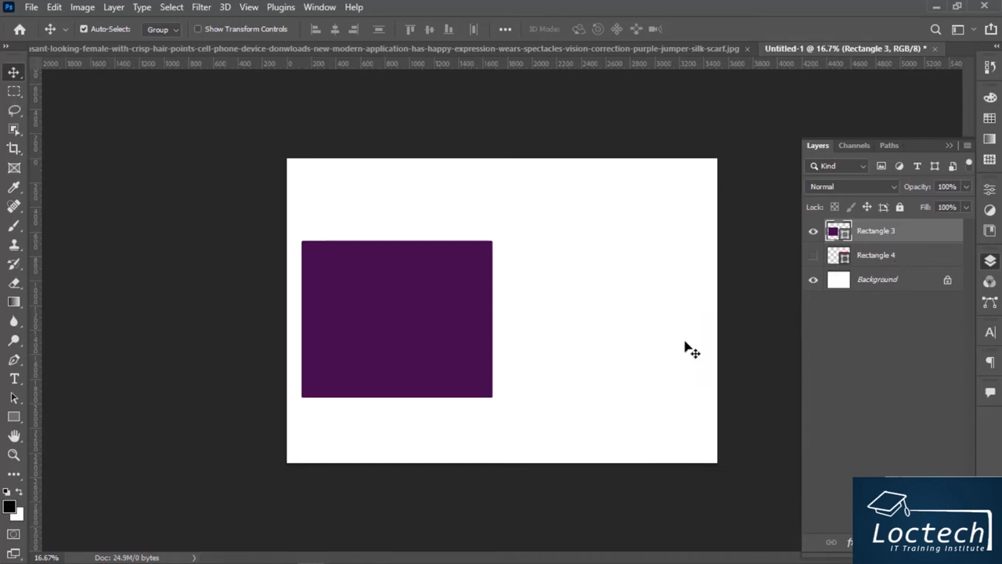
Step: Copy the purple rectangle directly on the canvas to the right of the original, and delete the copy
key("ctrl")
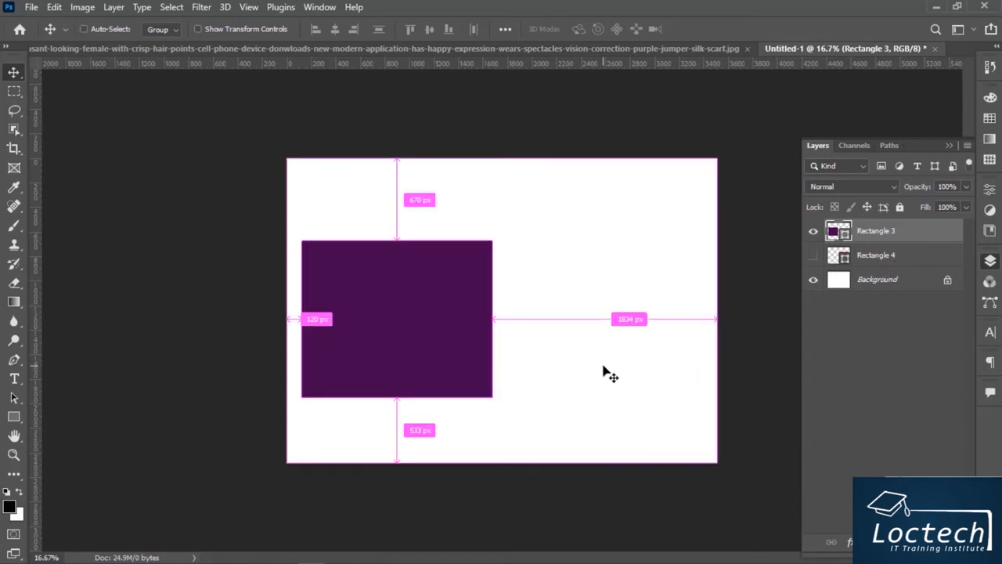
left_click_drag(589, 379, 765, 373)
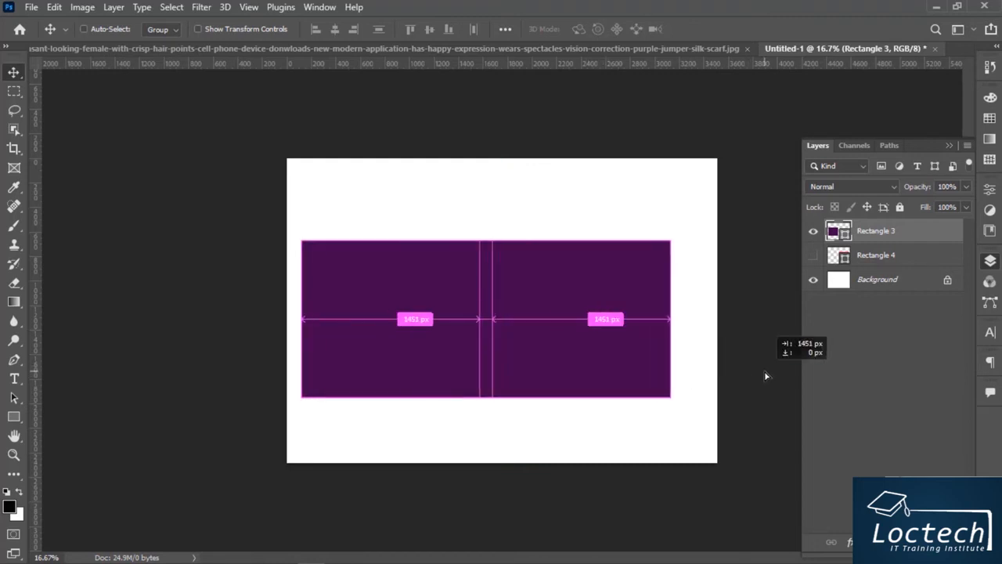
left_click_drag(562, 351, 589, 345)
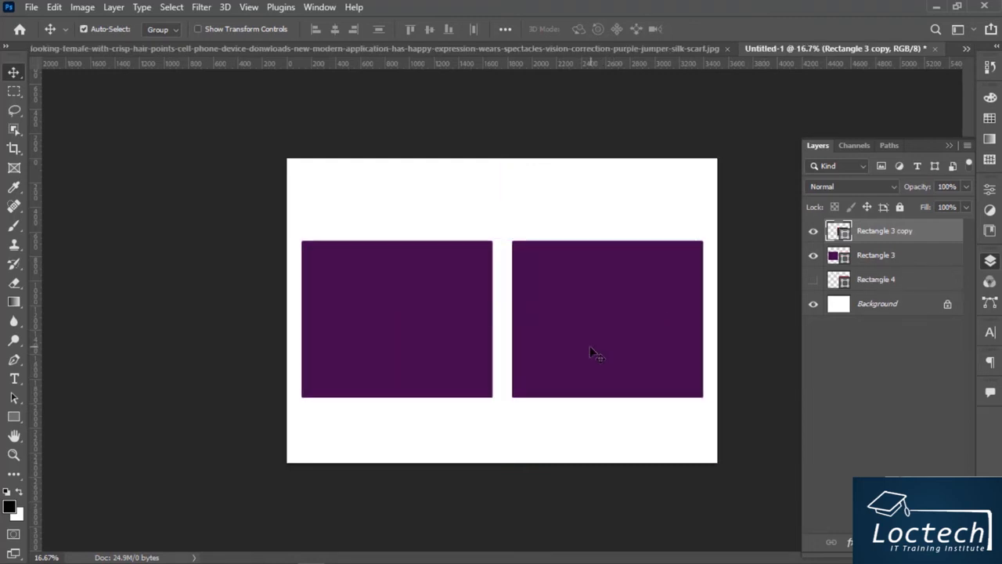
key("Delete")
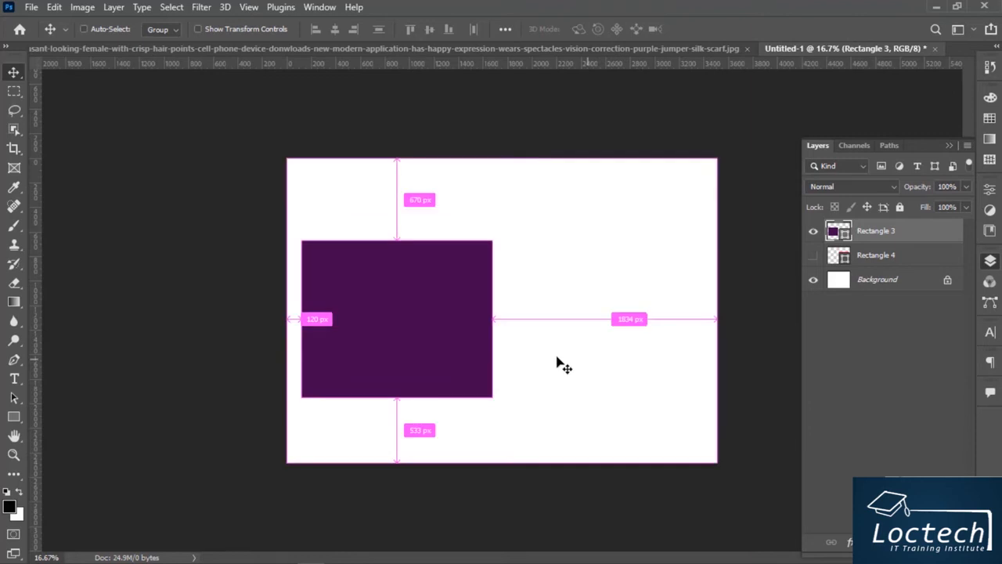
Step: Create a copy of the purple rectangle directly on the canvas, level with the original and to its right
left_click_drag(539, 366, 617, 353)
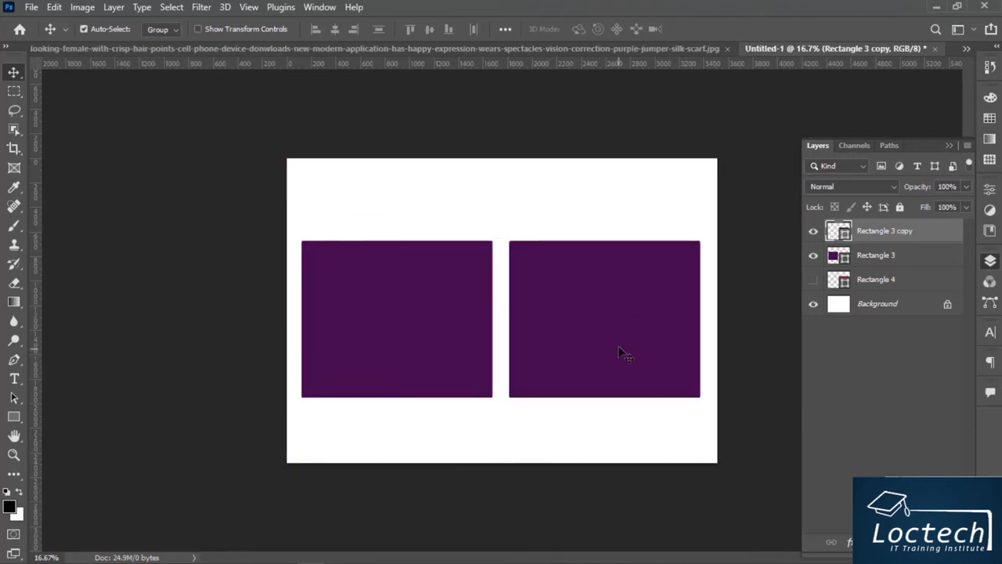
Step: Delete the purple rectangle's copy and show Rectangle 4 again, moved so its top edge is level with Rectangle 3
key("Delete")
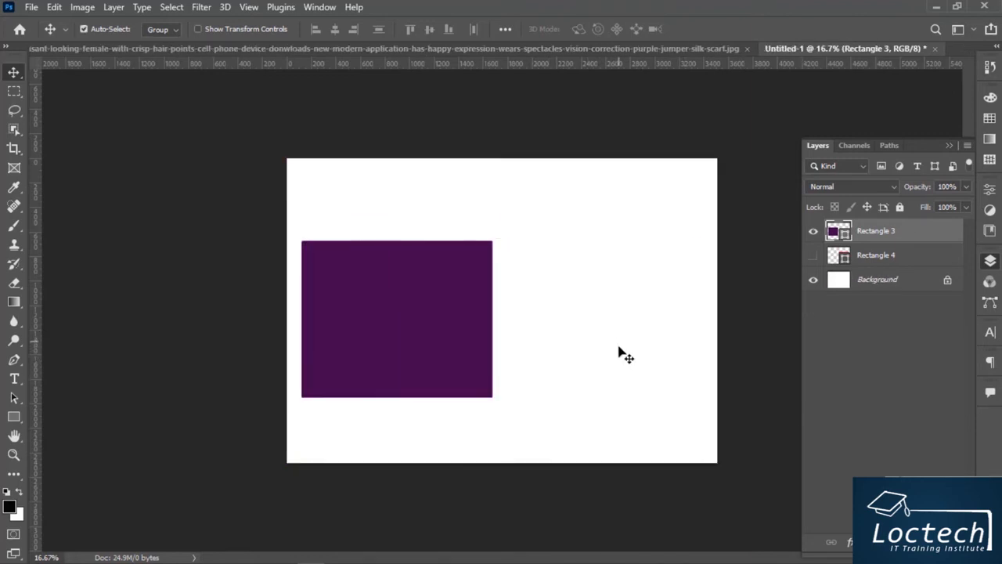
left_click(813, 255)
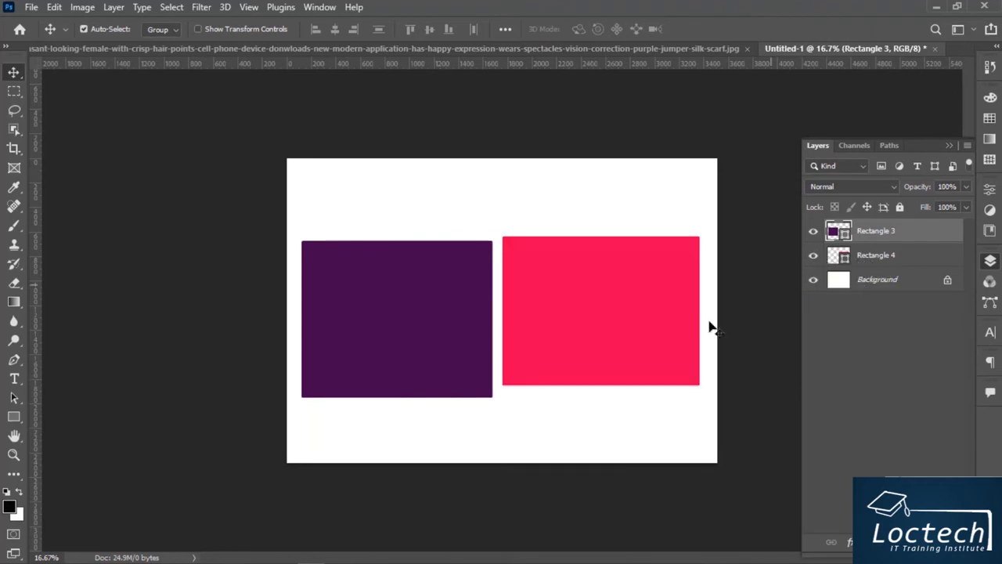
left_click_drag(627, 346, 635, 354)
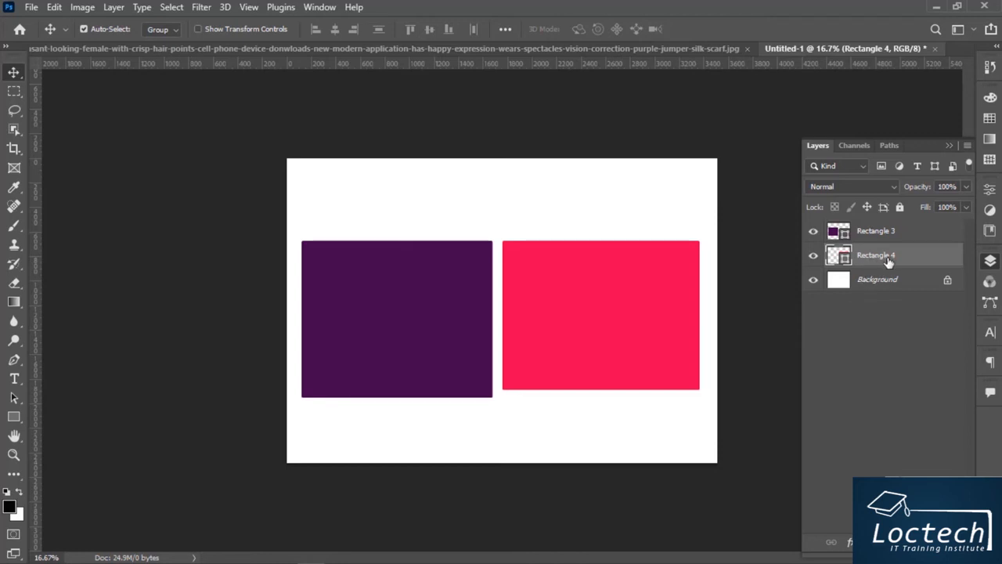
Step: Group the Rectangle 3 and Rectangle 4 layers together, and expand and collapse the group to check its contents
key("ctrl")
left_click(900, 233, "ctrl")
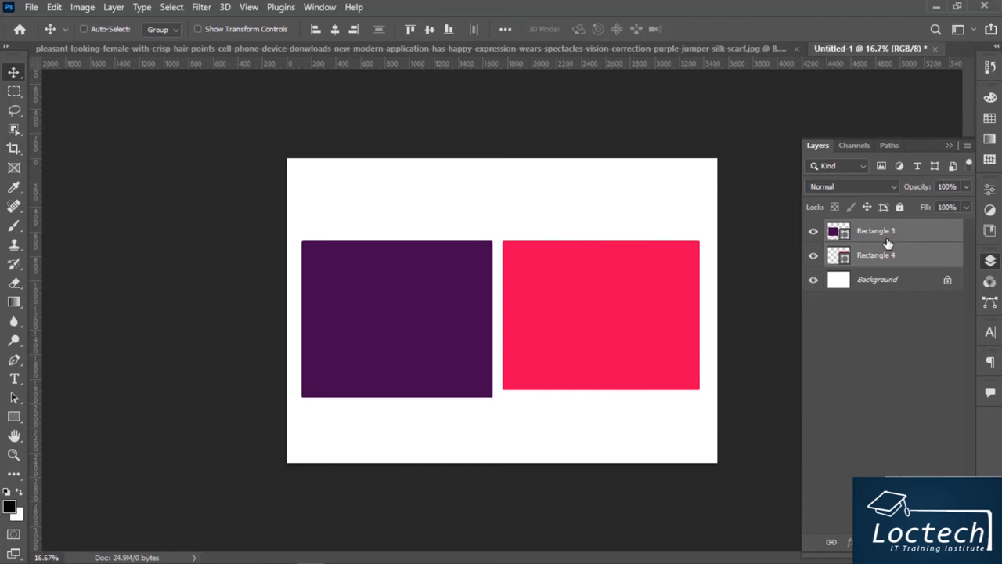
key("ctrl+g")
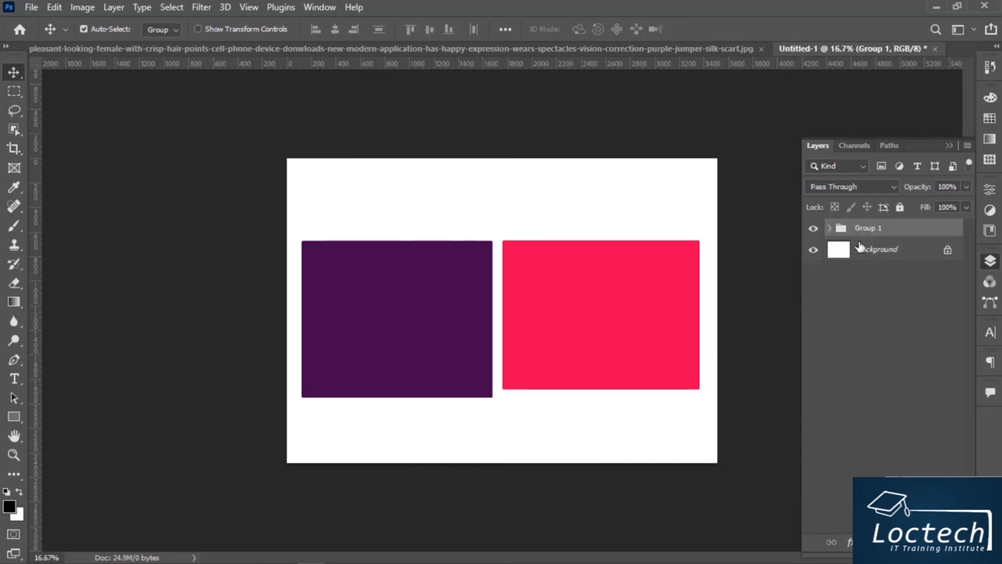
left_click(830, 228)
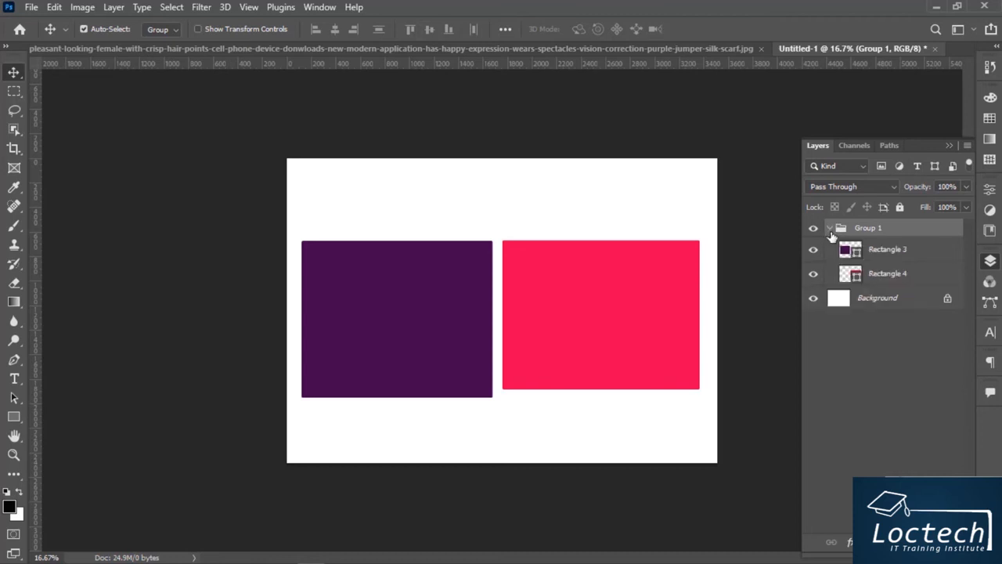
left_click(830, 228)
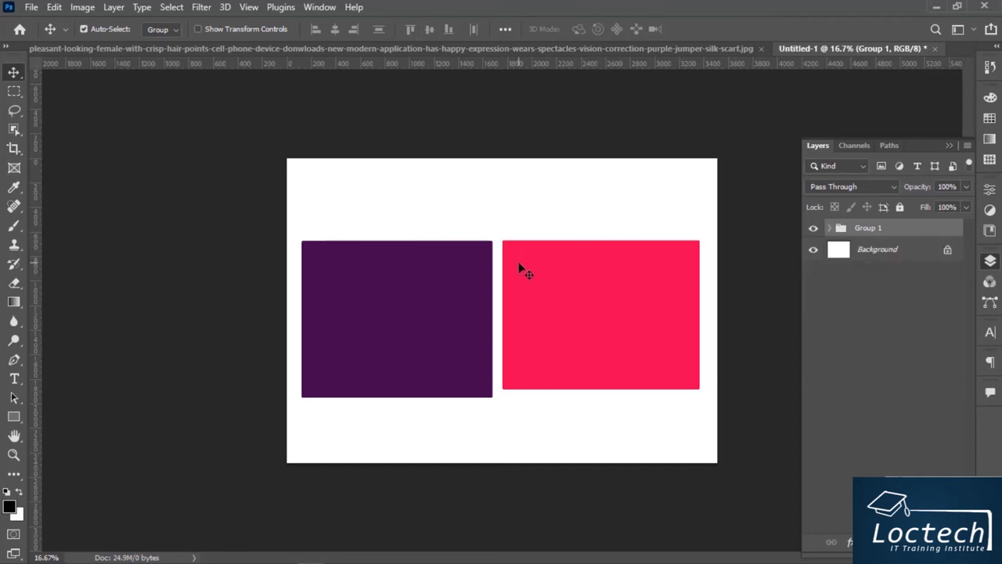
Step: Nudge the group of both rectangles up slightly, and move it down into the lower part of the canvas
key("Up")
key("Up")
key("Up")
key("Up")
key("Up")
key("Up")
key("Up")
key("Up")
key("Up")
key("Up")
key("Up")
key("Up")
key("Up")
key("Up")
key("Up")
key("Up")
key("Up")
key("Up")
key("Up")
key("Up")
key("Up")
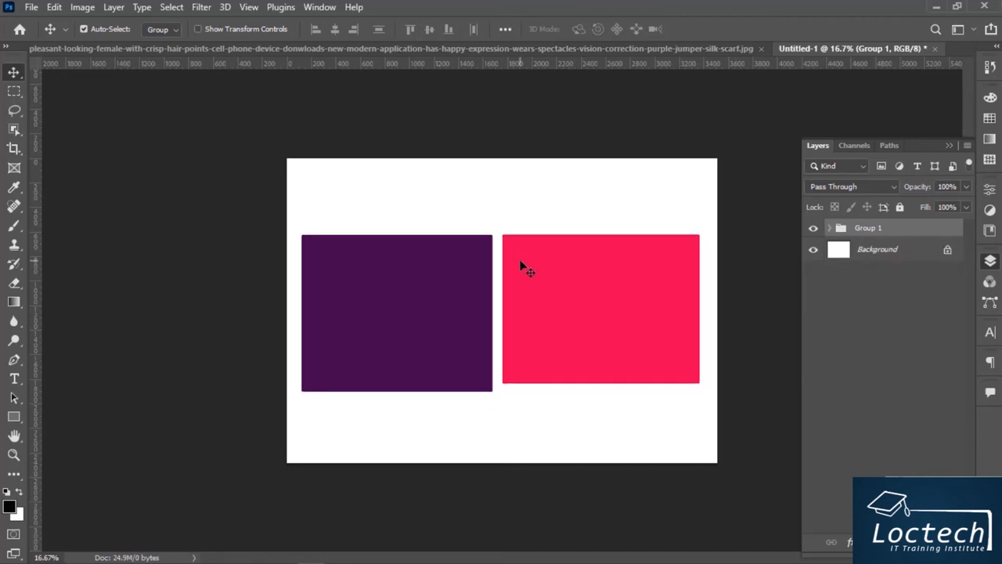
left_click_drag(522, 242, 523, 297)
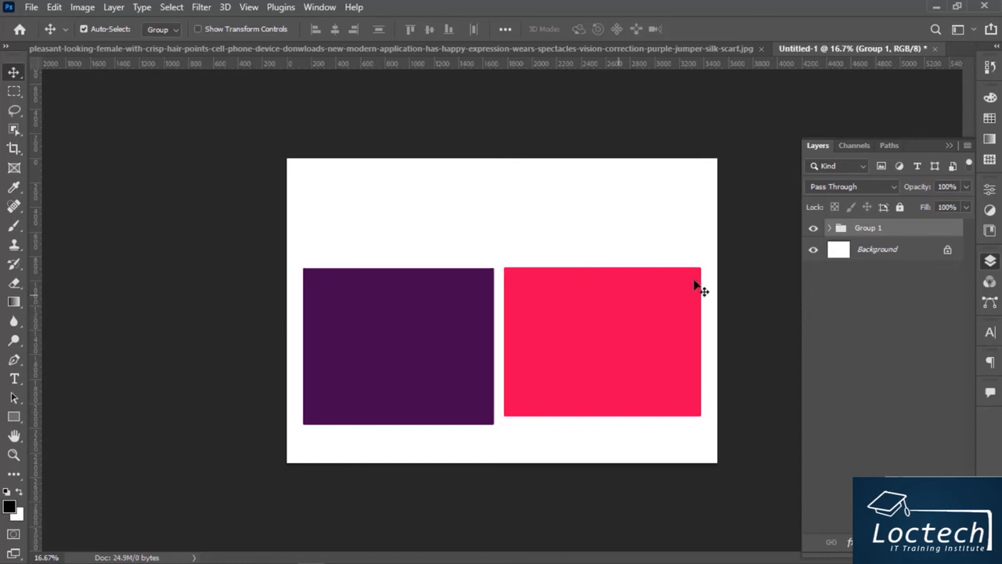
Step: Ungroup Group 1 and place Rectangle 3 and Rectangle 4 into a new group from the layer stack
right_click(854, 233)
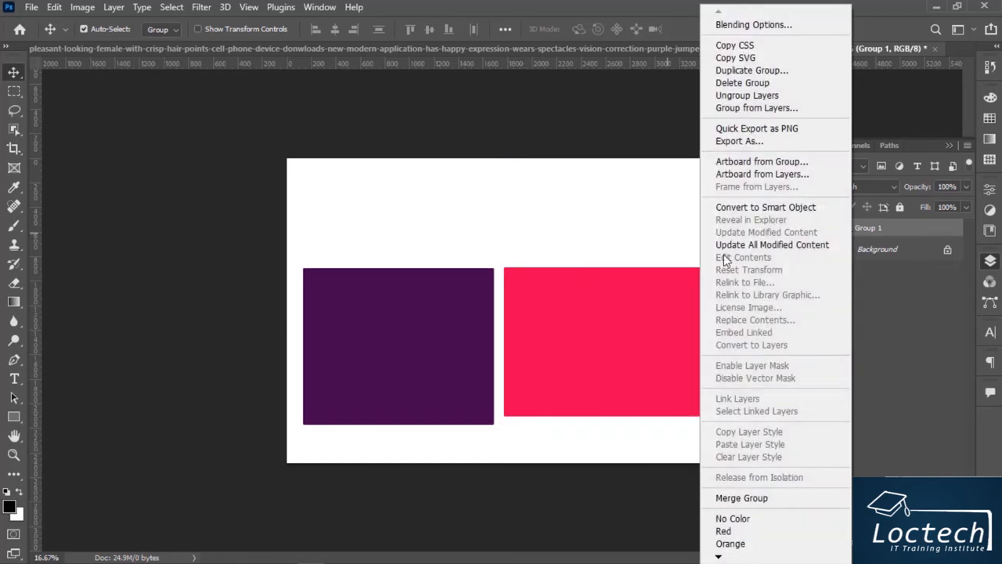
left_click(779, 96)
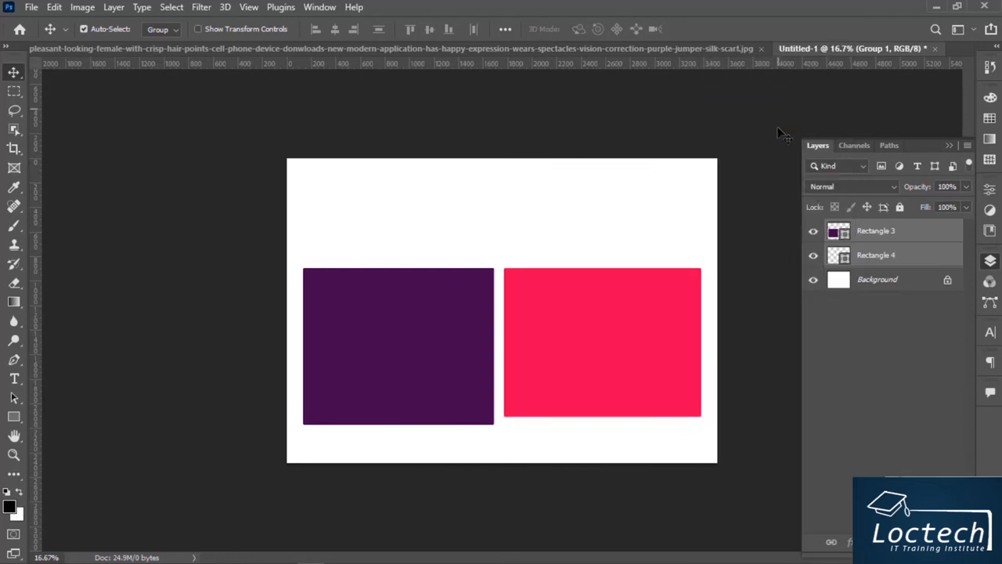
left_click(885, 257, "ctrl")
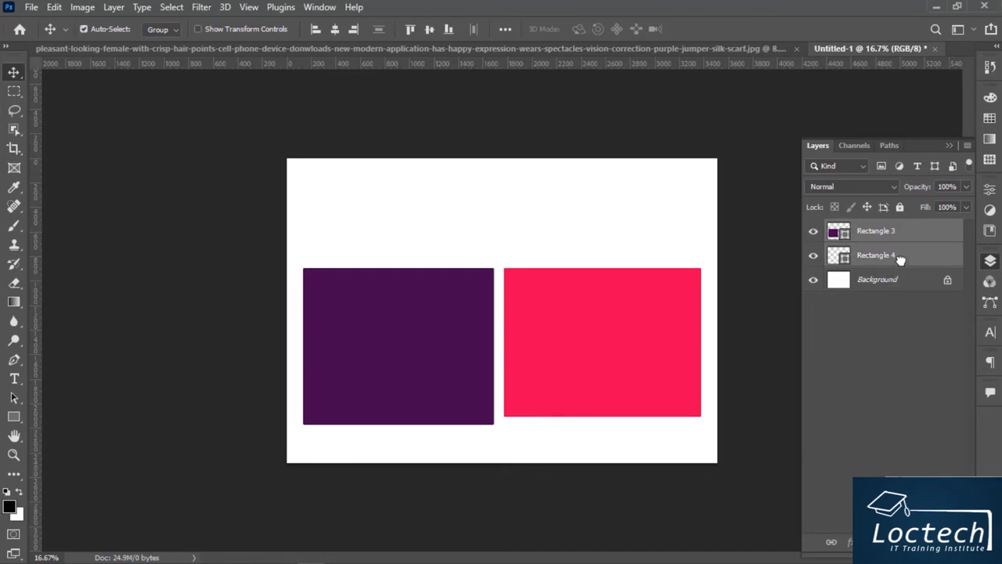
left_click_drag(900, 259, 900, 542)
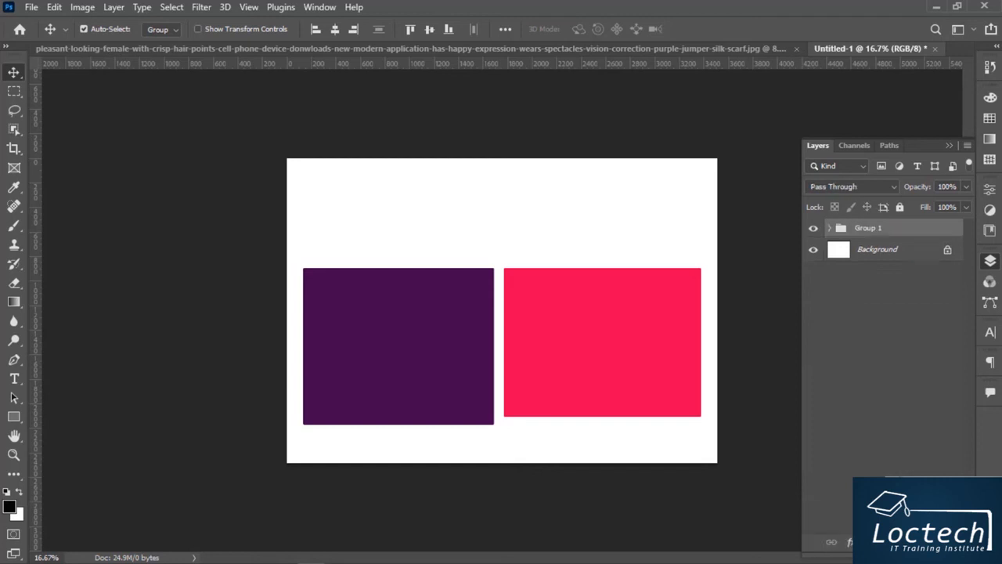
left_click_drag(569, 287, 613, 312)
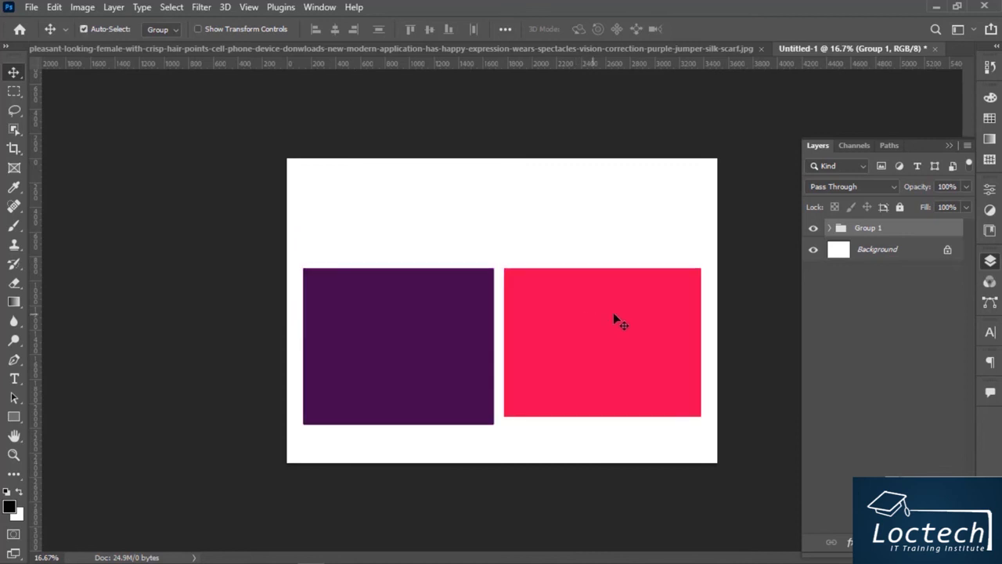
Step: Ungroup Group 1 and regroup both rectangles after selecting them together directly on the canvas
right_click(866, 226)
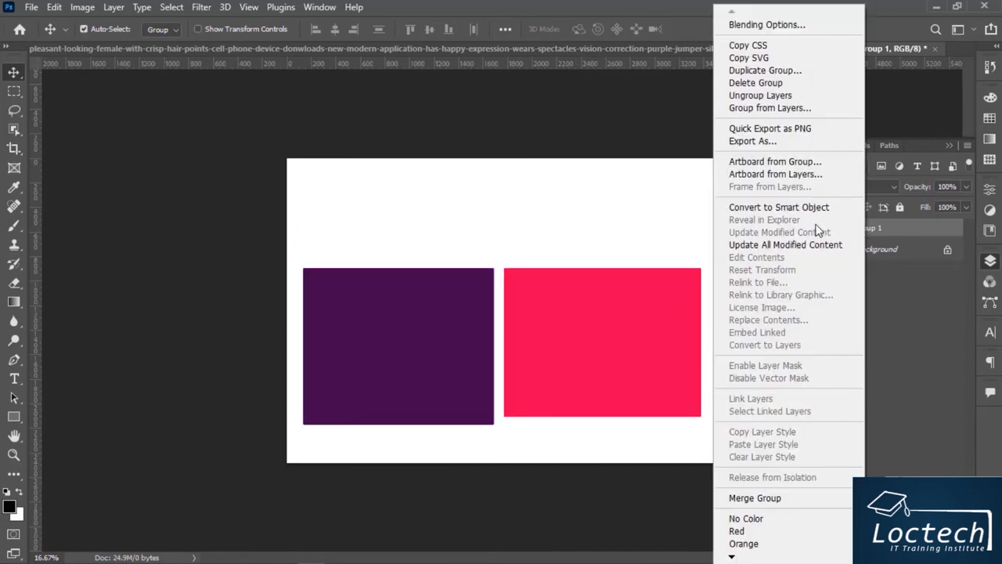
left_click(769, 99)
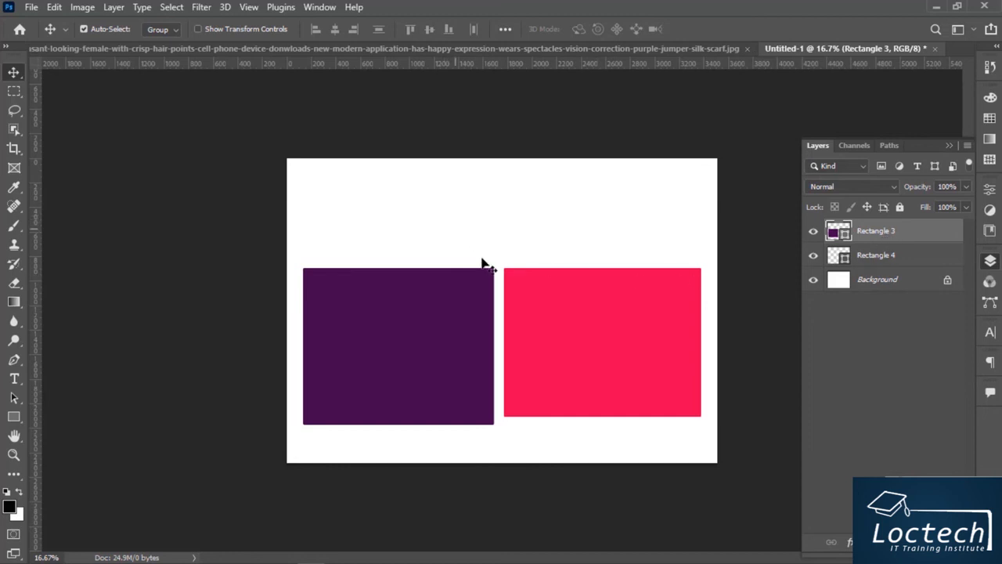
left_click_drag(444, 215, 660, 386)
left_click_drag(405, 222, 663, 448)
key("ctrl")
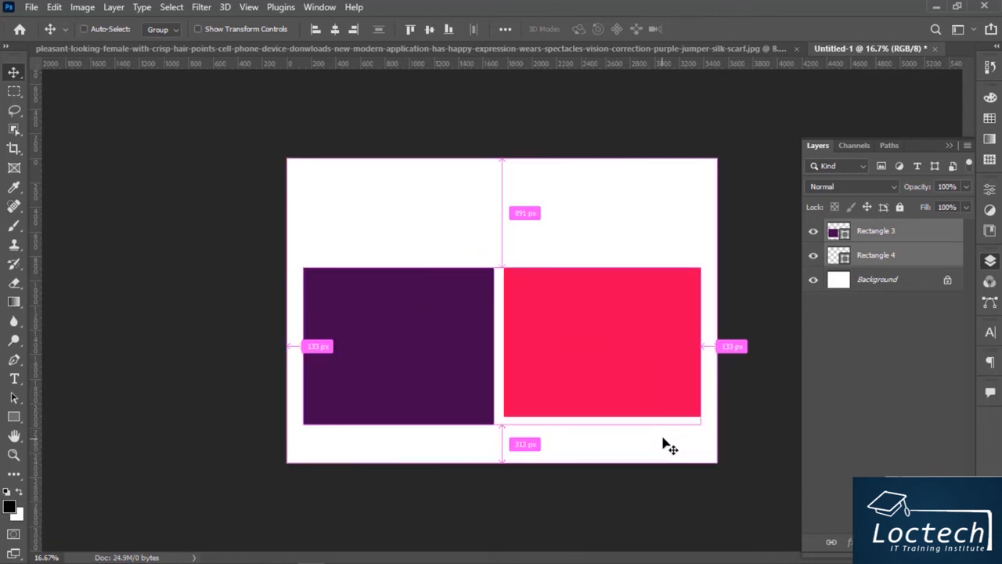
key("ctrl+g")
Step: Move the group of rectangles upward on the canvas as one unit and undo that move
left_click_drag(636, 313, 637, 275)
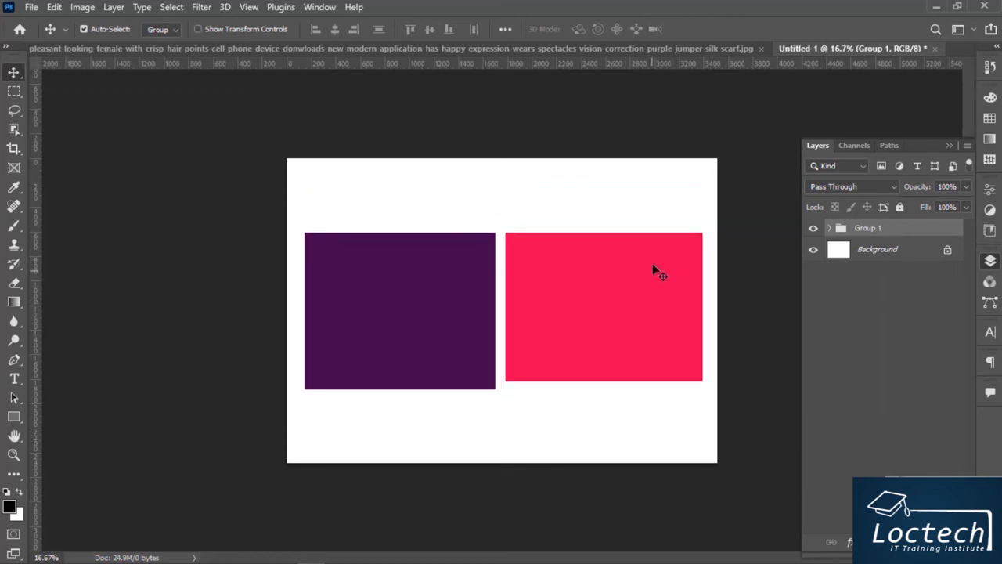
key("ctrl")
key("ctrl+z")
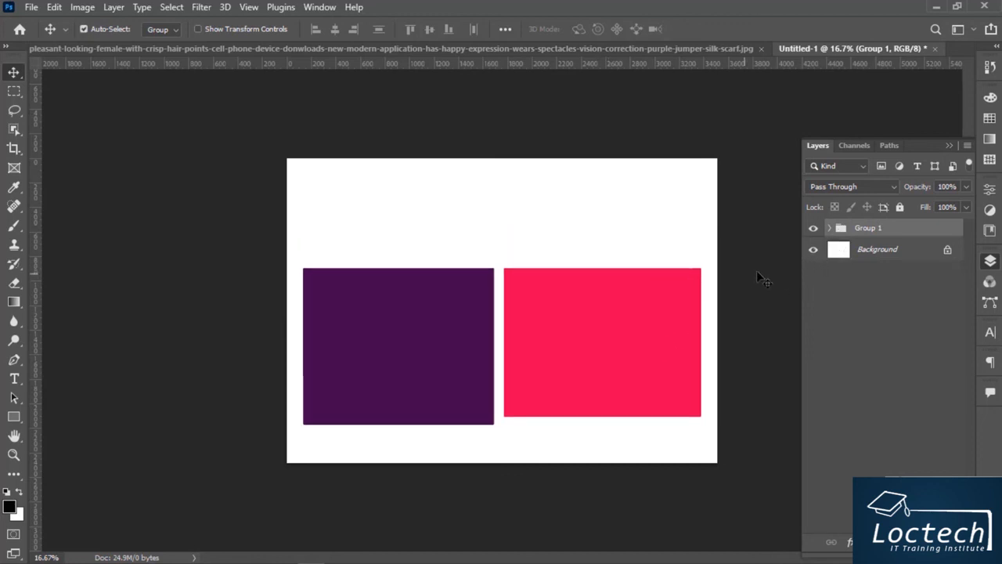
Step: Try reduced opacity on Group 1, going down through 83% and 46% to 17%, and restore it to 100%
left_click(966, 188)
left_click_drag(968, 205, 904, 205)
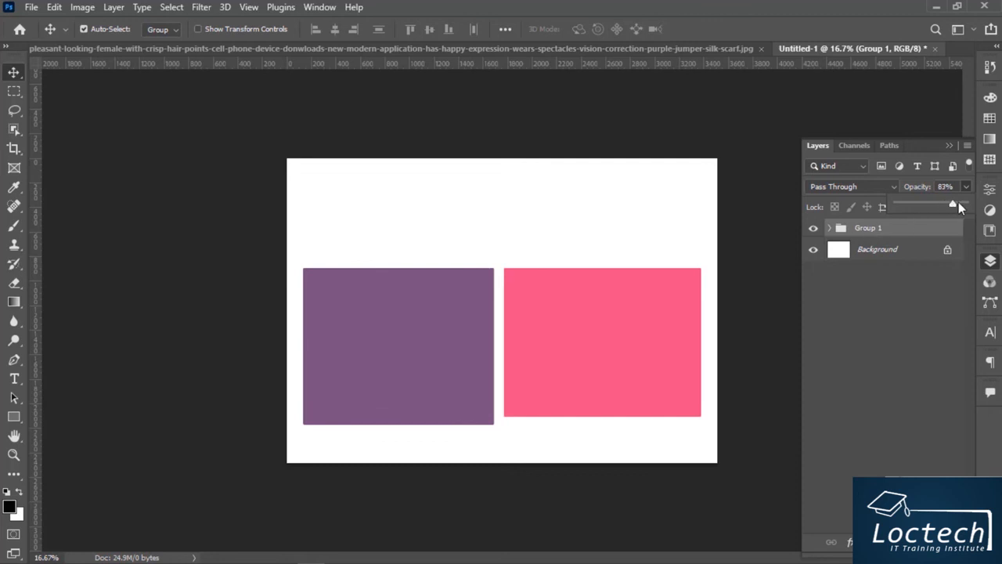
left_click_drag(953, 204, 959, 204)
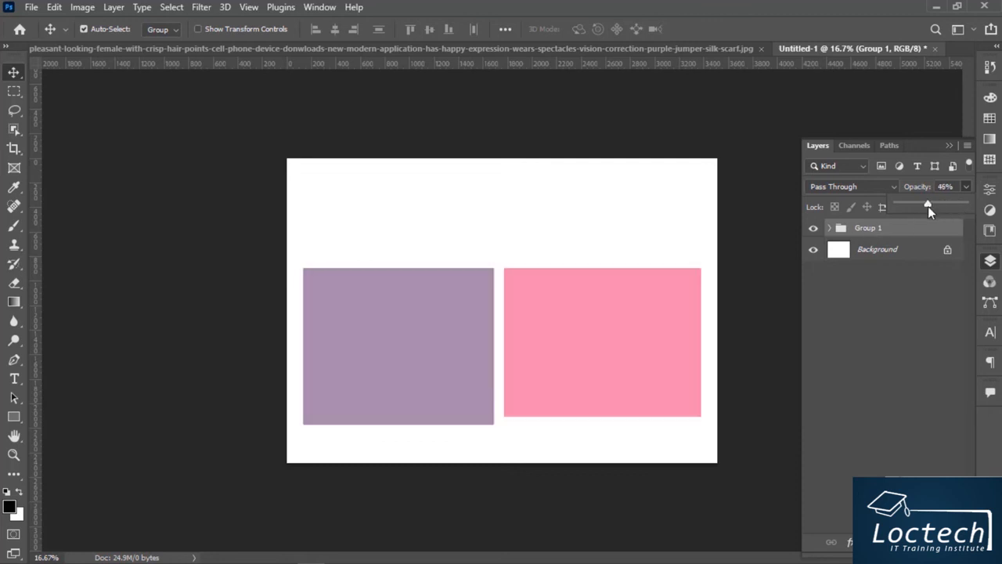
left_click_drag(928, 206, 947, 205)
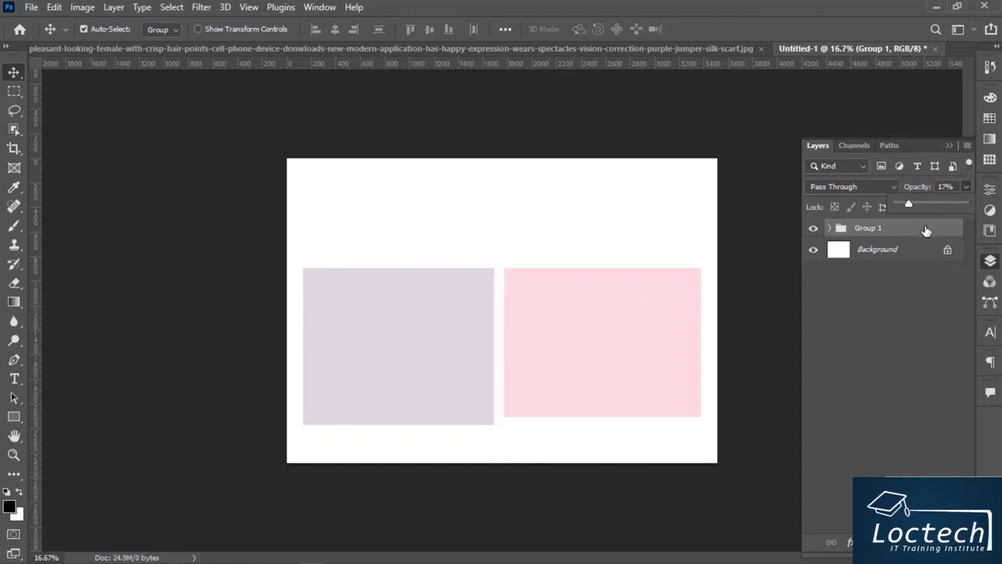
left_click_drag(909, 205, 968, 206)
left_click(915, 228)
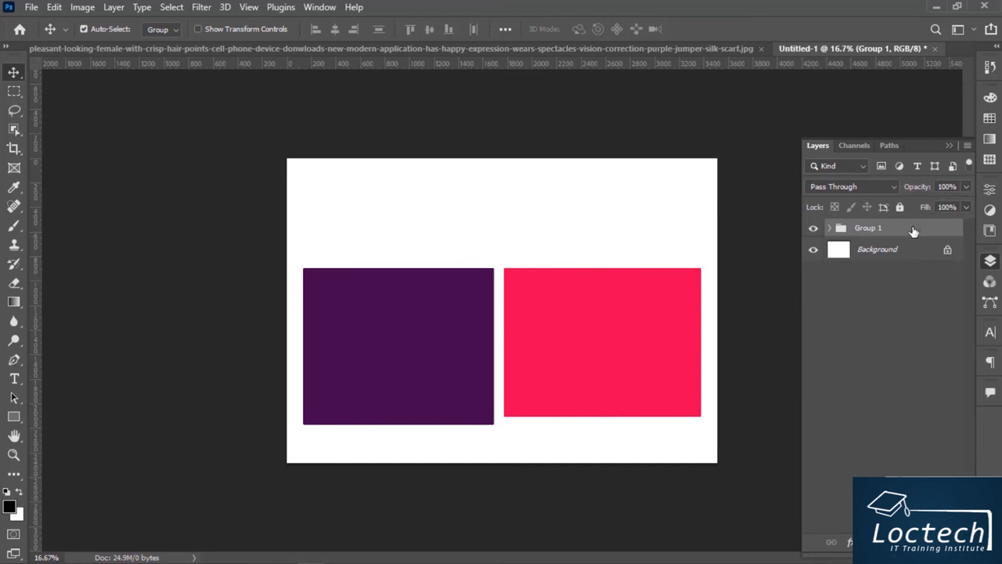